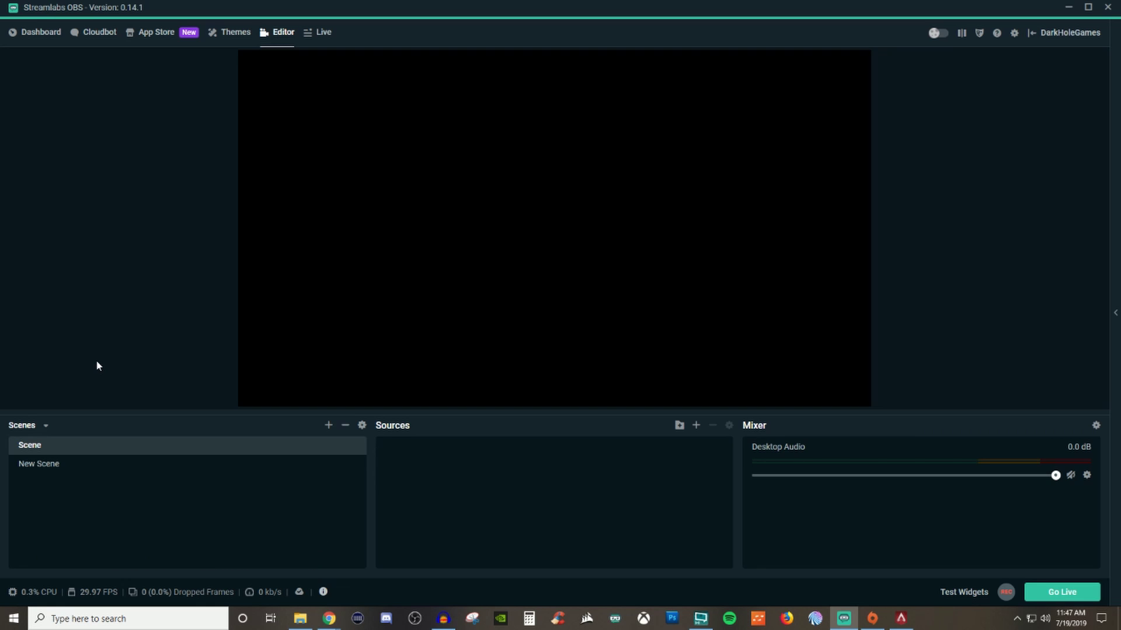
# - Pick Game Capture as the new source type in the Add Source dialog
pyautogui.click(696, 427)
pyautogui.click(297, 388)
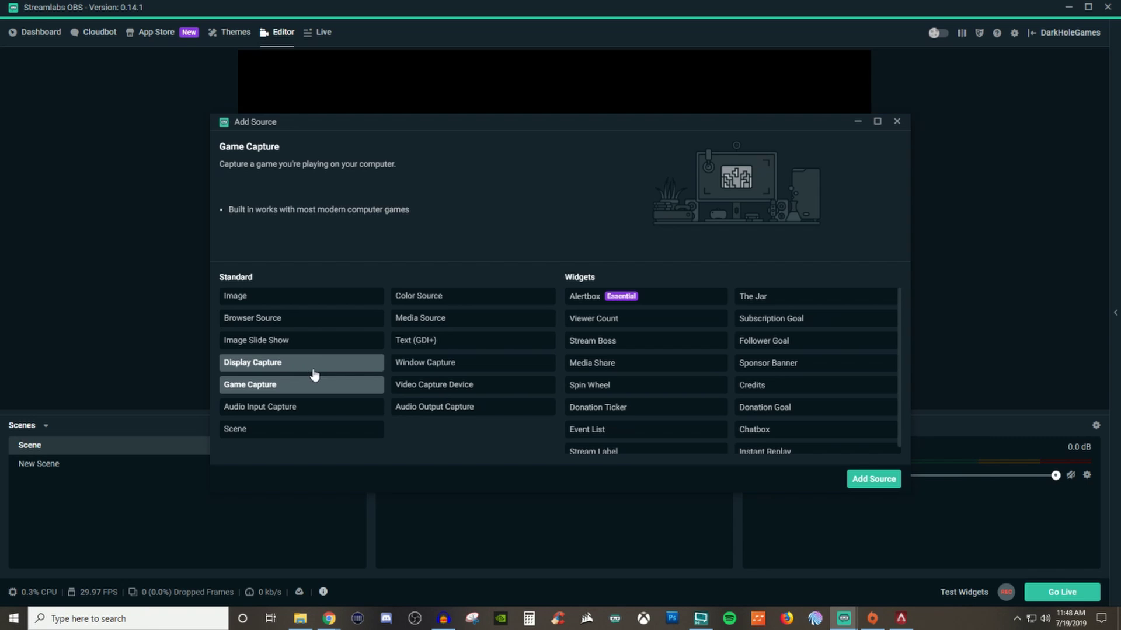
pyautogui.click(859, 485)
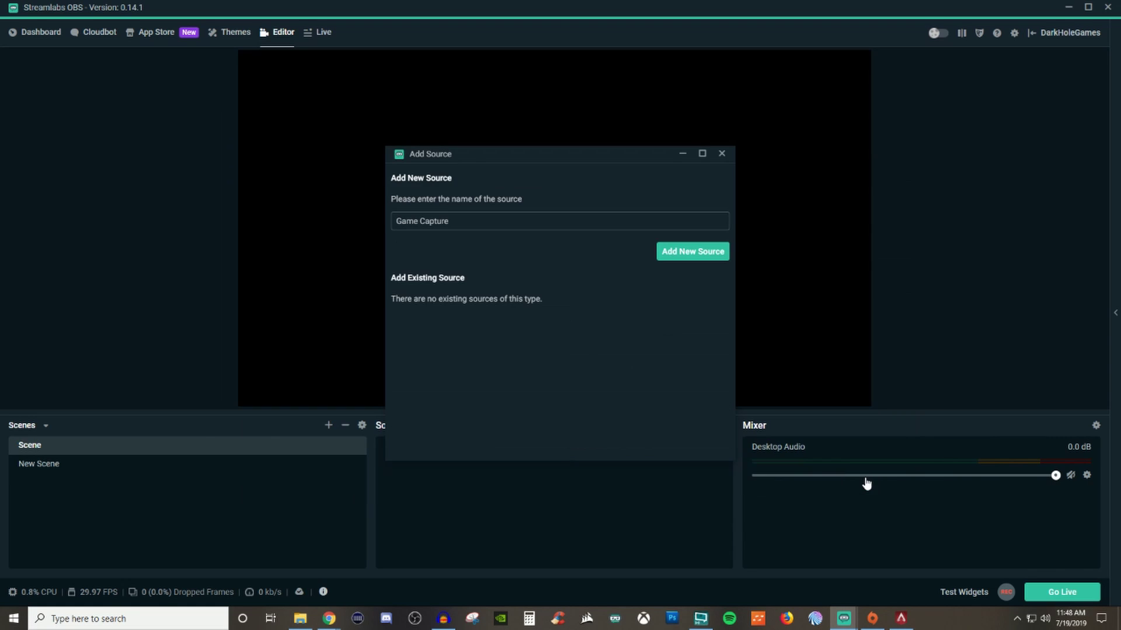
# - Create the 'Game Capture' source with its Mode set to 'Capture specific window'
pyautogui.click(675, 256)
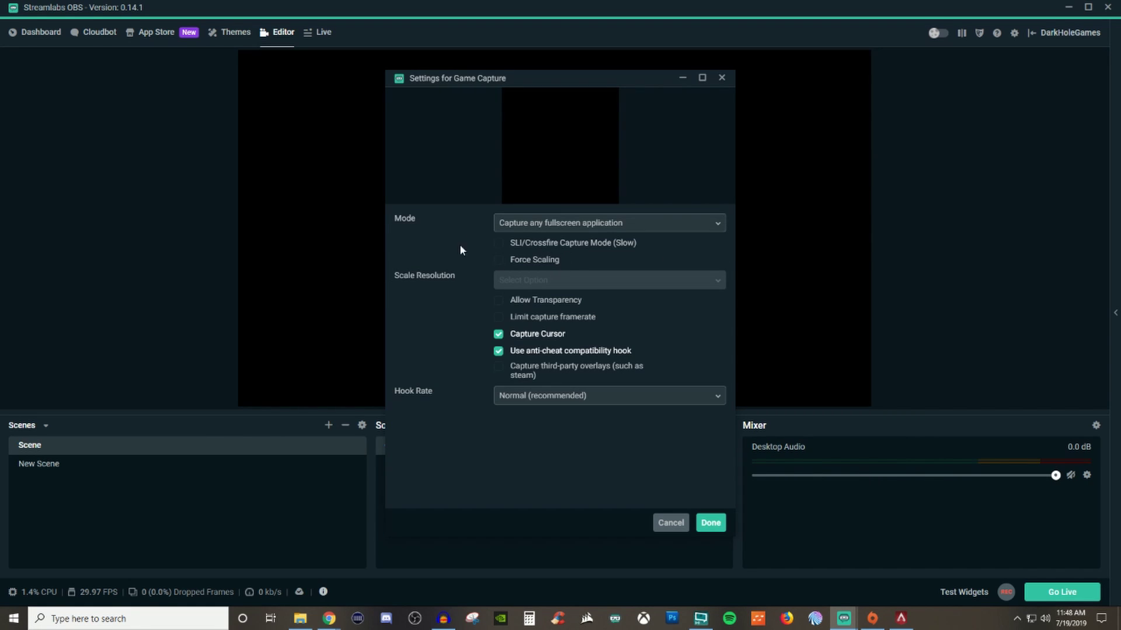
pyautogui.click(684, 225)
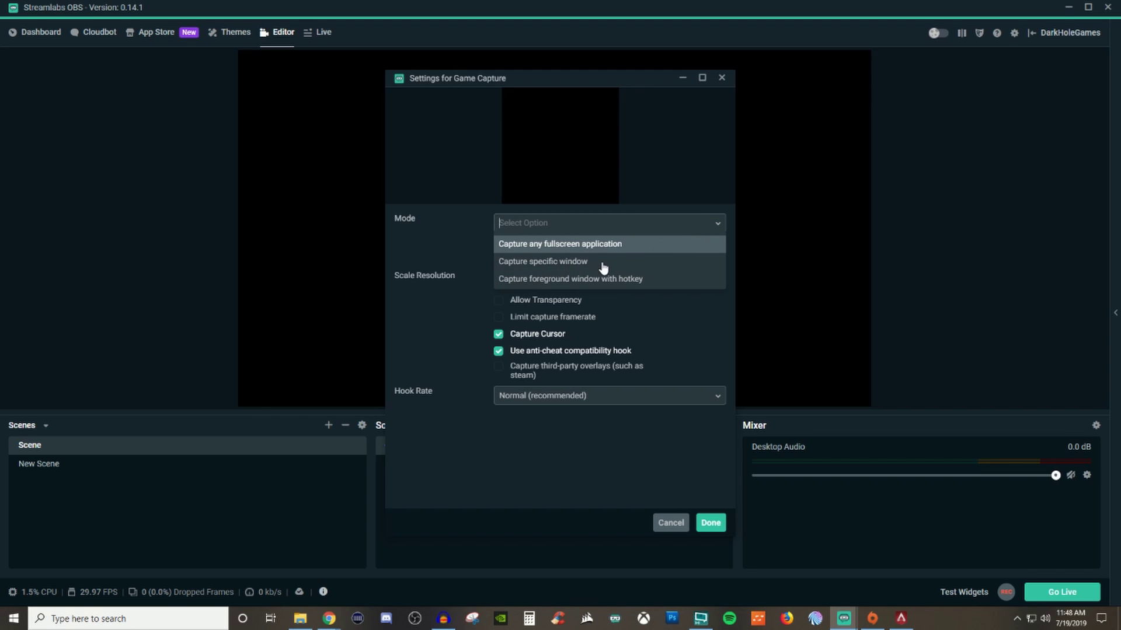
pyautogui.click(531, 263)
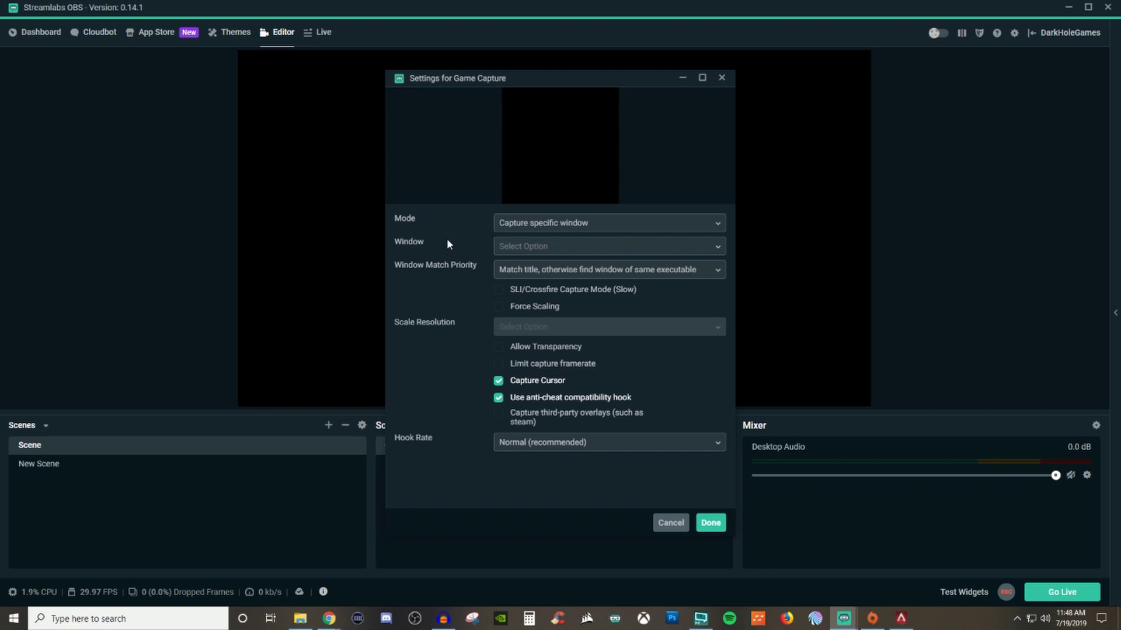
pyautogui.click(613, 250)
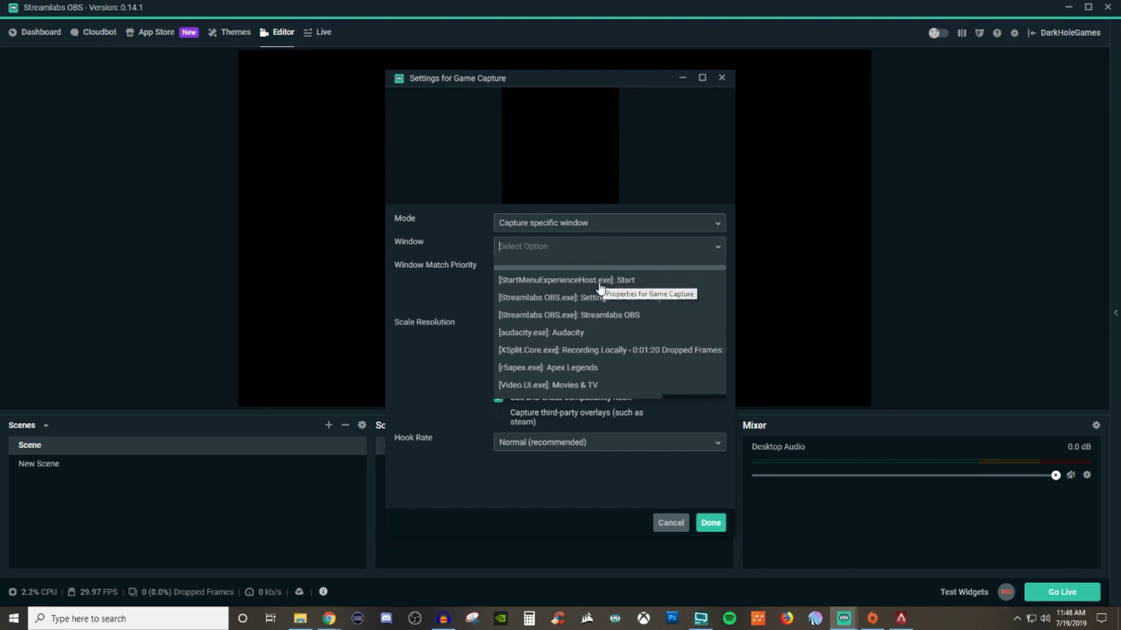
# - Set the capture window to '[r5apex.exe]: Apex Legends' and close the source settings
pyautogui.click(578, 368)
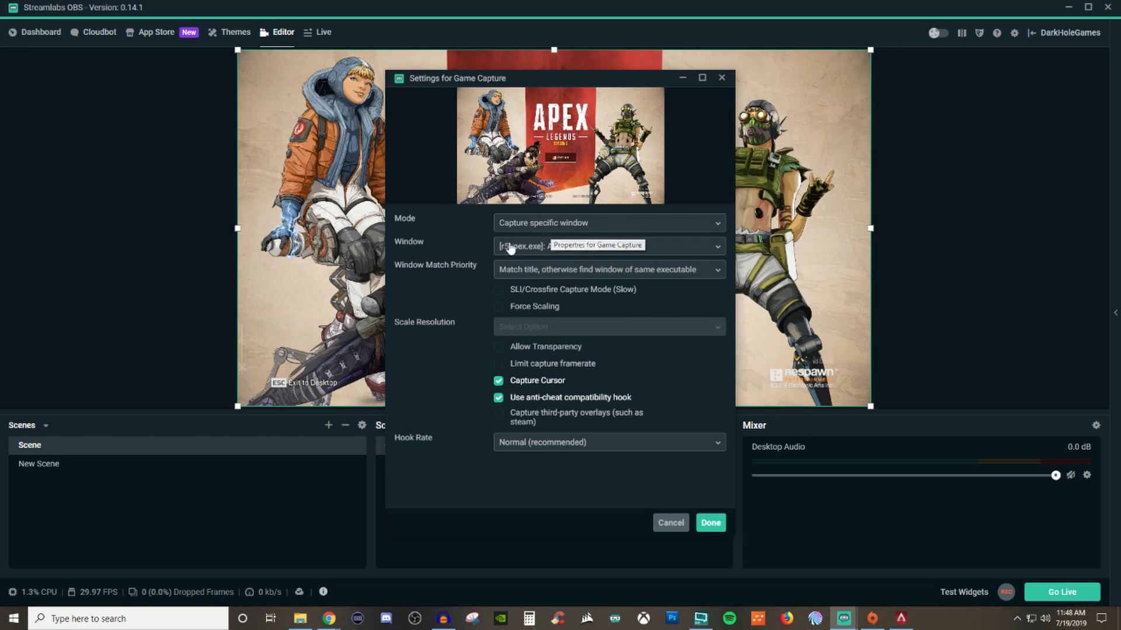
pyautogui.click(711, 523)
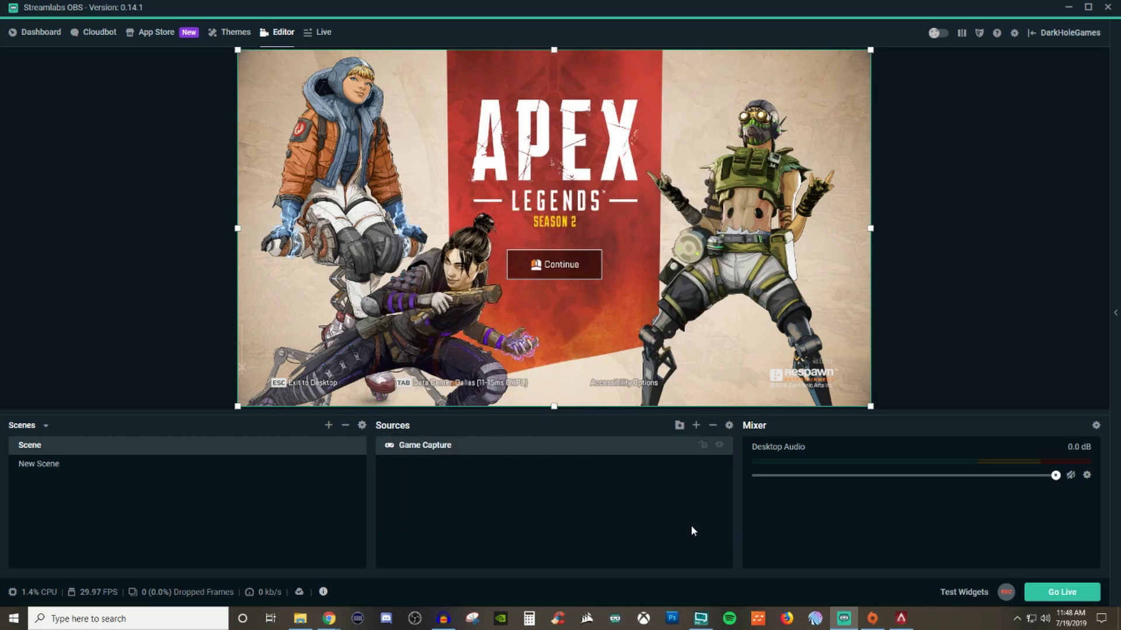